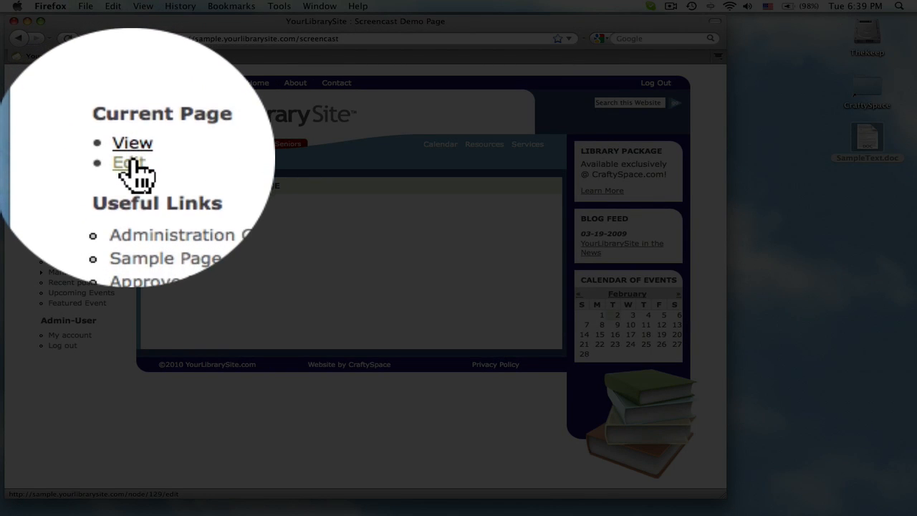
Open the Screencast Demo Page for editing and set its first content body item to Section: Header
left_click(131, 164)
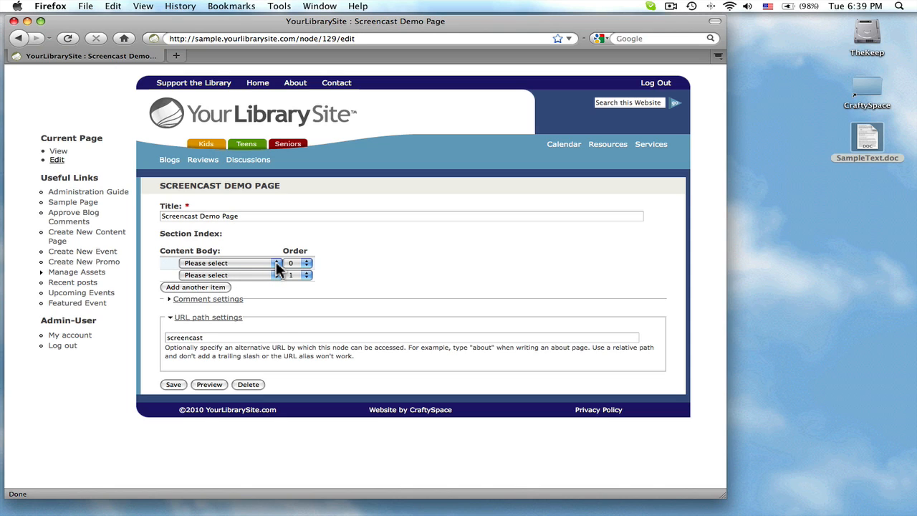
left_click(277, 265)
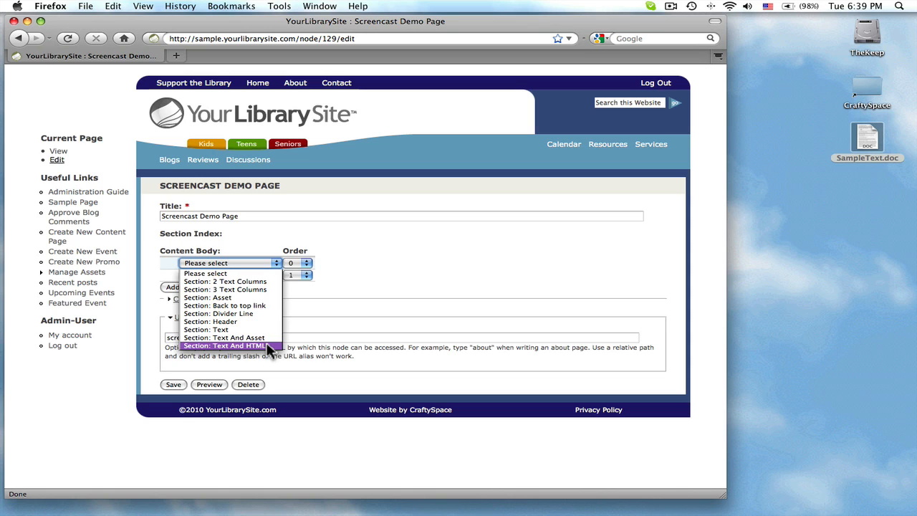
left_click(252, 321)
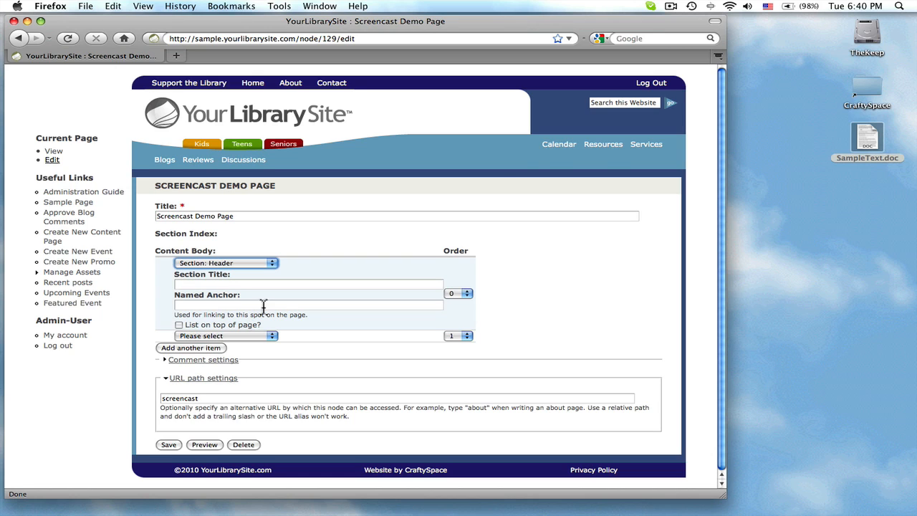
Open SampleText.doc from the desktop and a blank TextEdit document, arranging their windows side by side
double_click(869, 140)
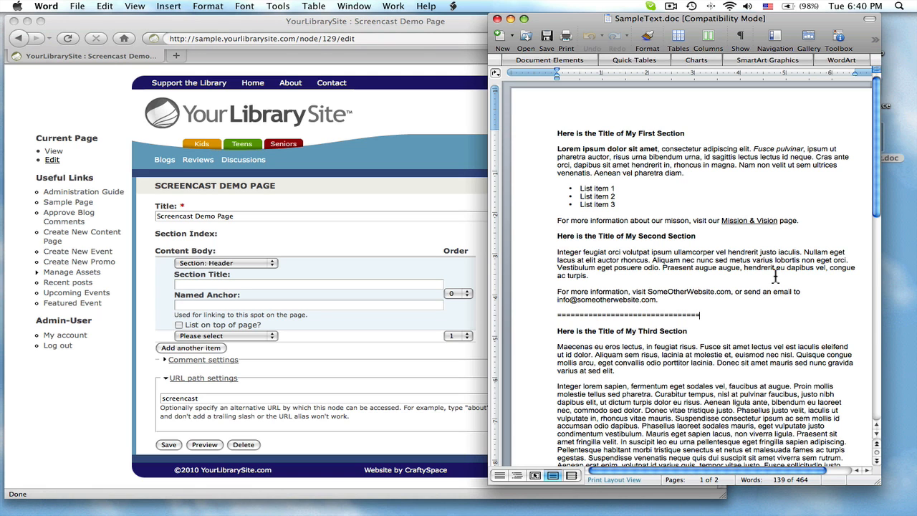
left_click_drag(585, 23, 620, 25)
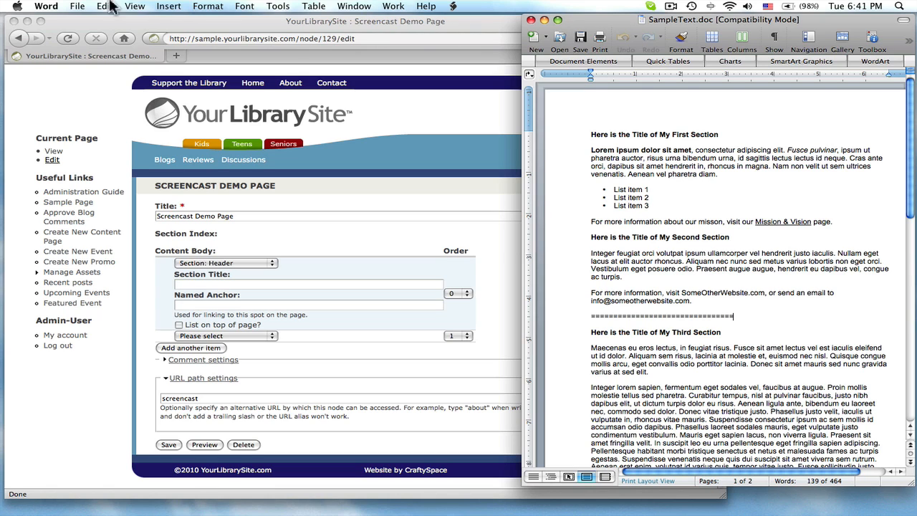
left_click(18, 6)
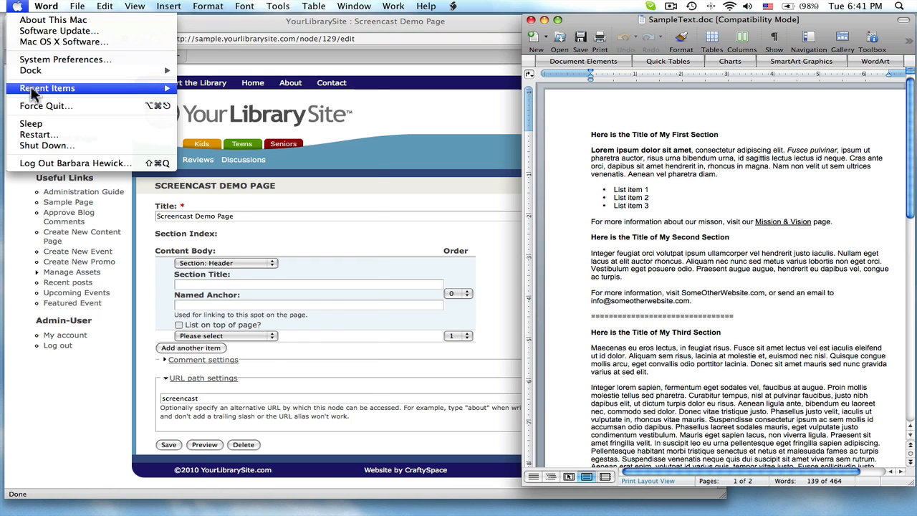
mouse_move(135, 90)
left_click(217, 208)
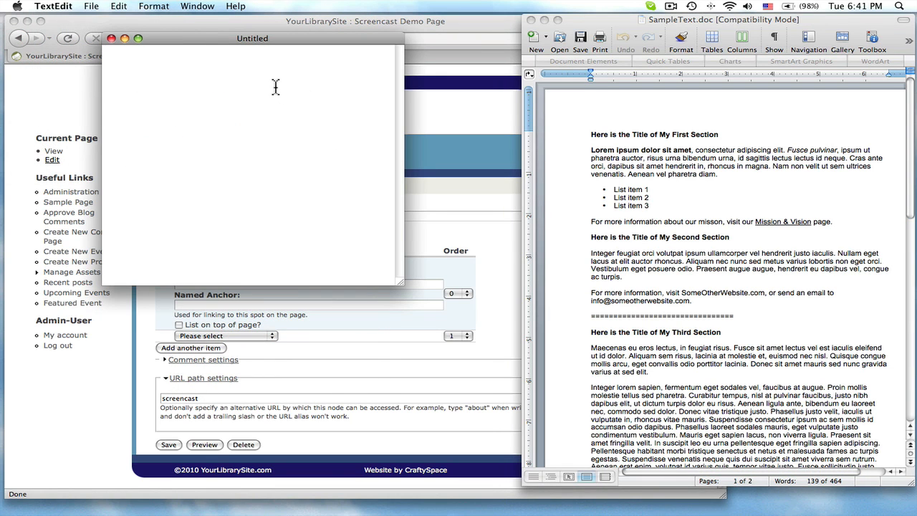
left_click_drag(268, 43, 262, 53)
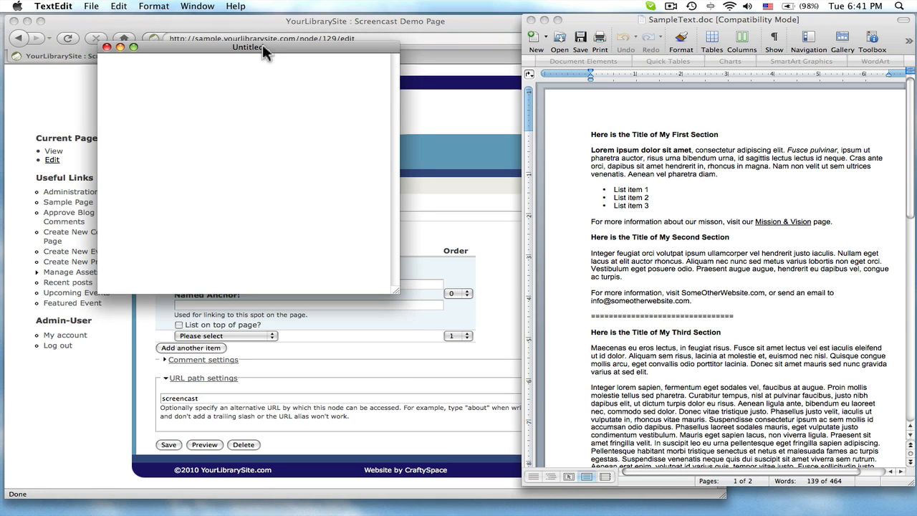
Copy the entire text of SampleText.doc into the blank TextEdit document as plain text
left_click(698, 188)
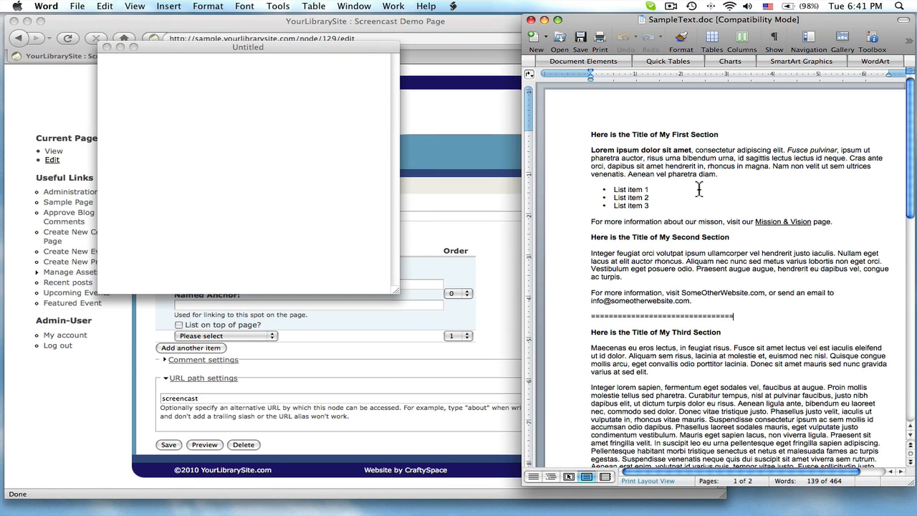
key("super+a")
key("super+c")
left_click(227, 109)
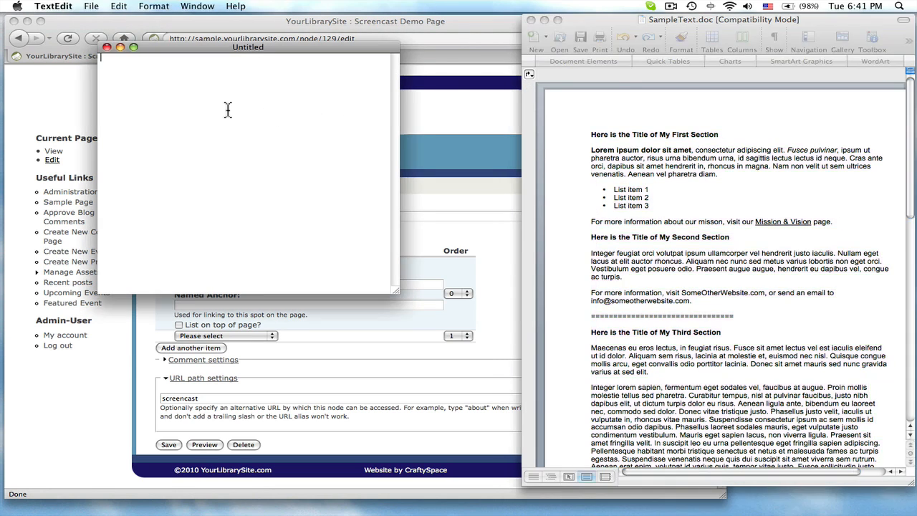
key("super+v")
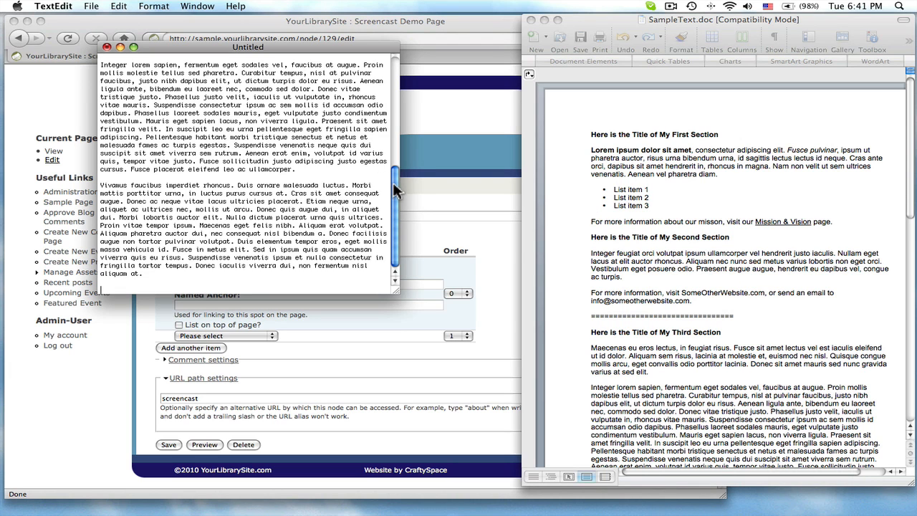
left_click_drag(398, 194, 394, 54)
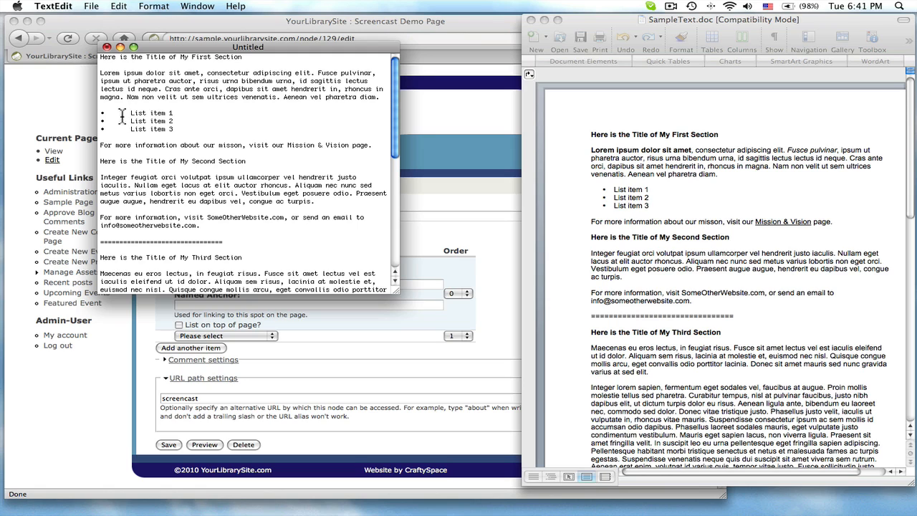
Remove the bullet characters and indents before List item 1, List item 2 and List item 3 in the TextEdit document
left_click_drag(130, 113, 93, 131)
key("BackSpace")
key("BackSpace")
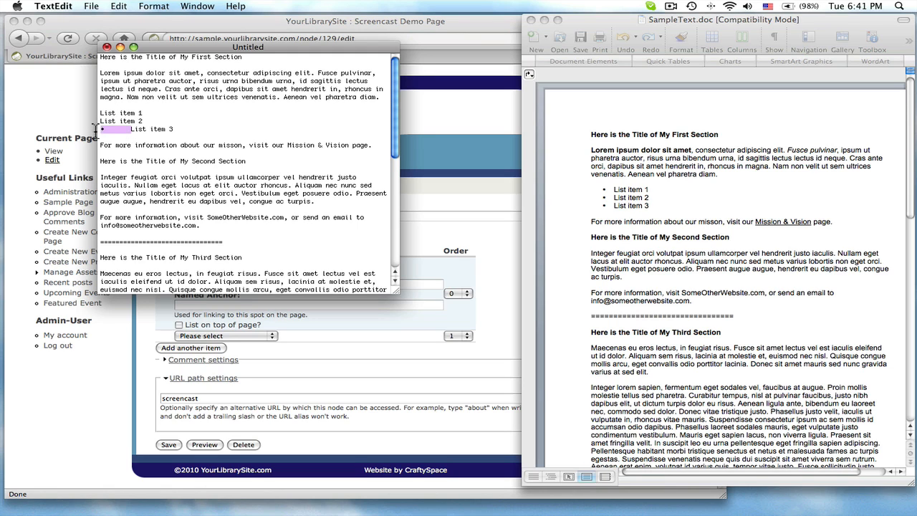
key("BackSpace")
Minimize the Word document and copy "Here is the Title of My First Section" from TextEdit into the web page header's Section Title
left_click_drag(162, 49, 667, 263)
left_click(544, 21)
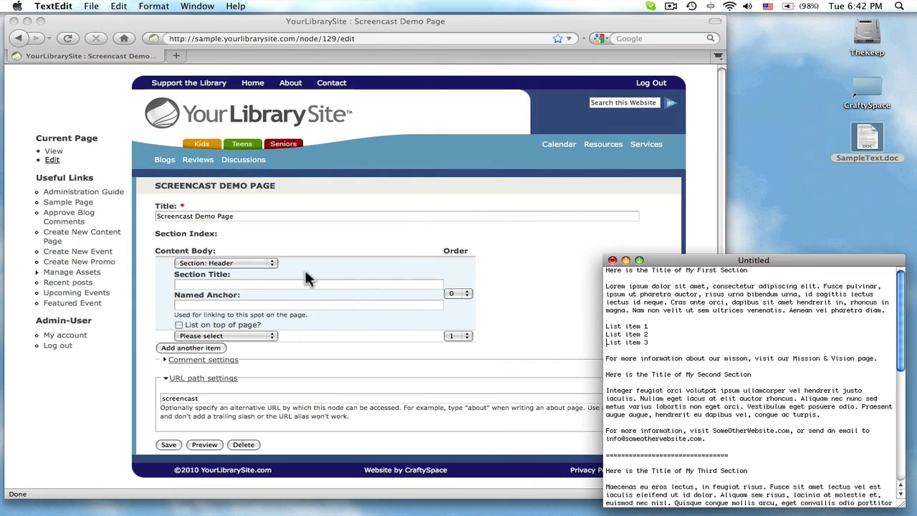
left_click_drag(747, 271, 606, 271)
key("super+c")
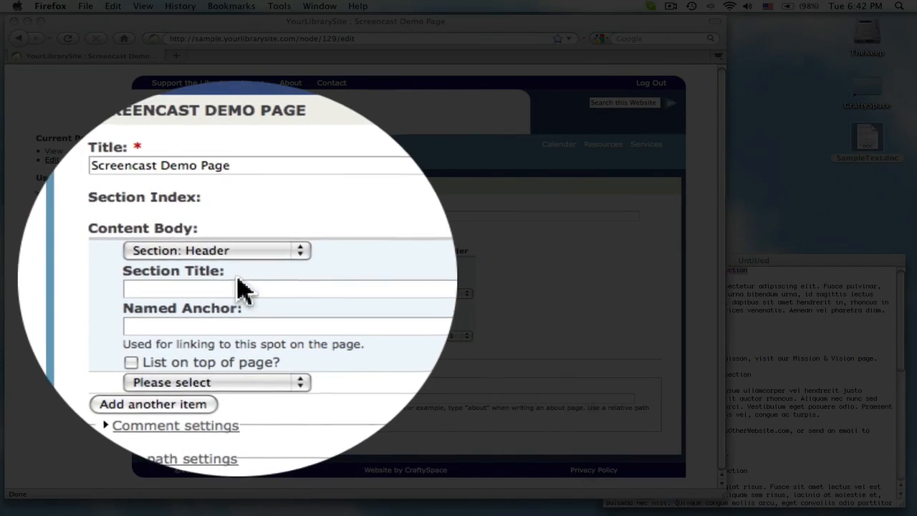
left_click(231, 286)
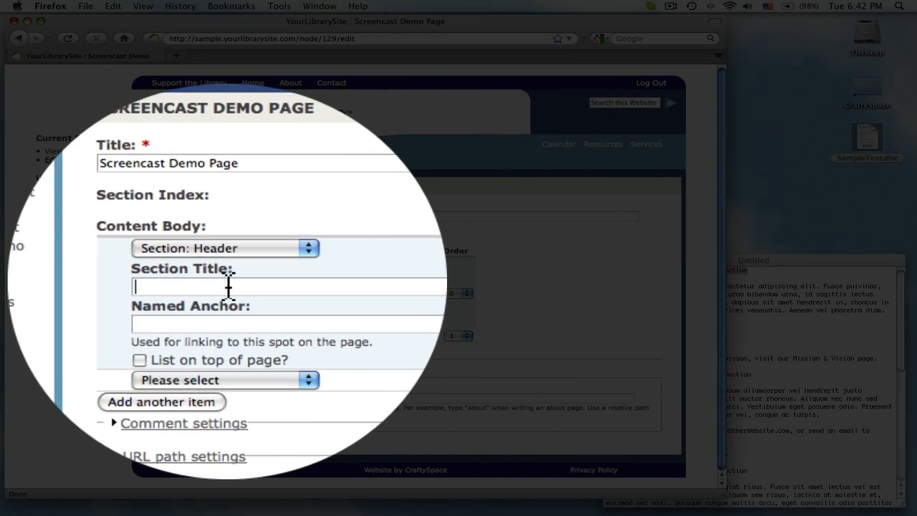
key("super+v")
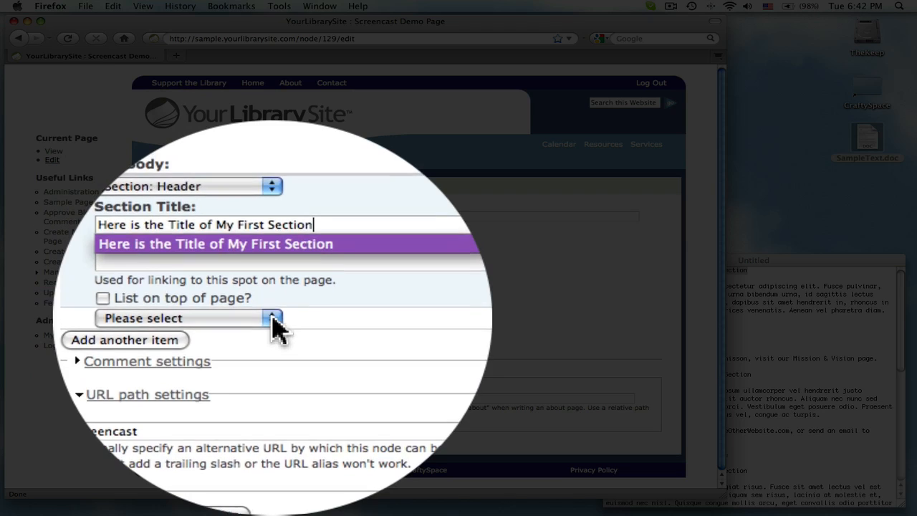
Set the second content item to Section: Text and fill it with the first section's body text copied from TextEdit
left_click(277, 324)
left_click(274, 323)
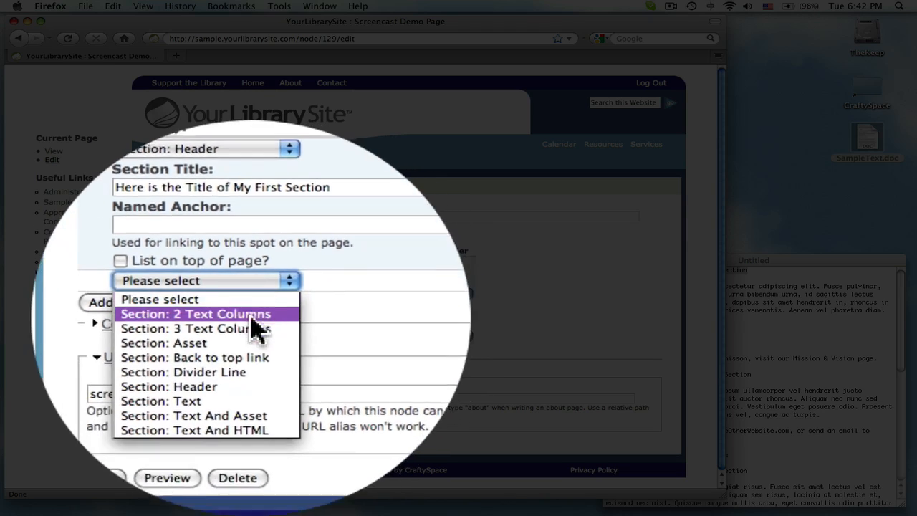
left_click(248, 328)
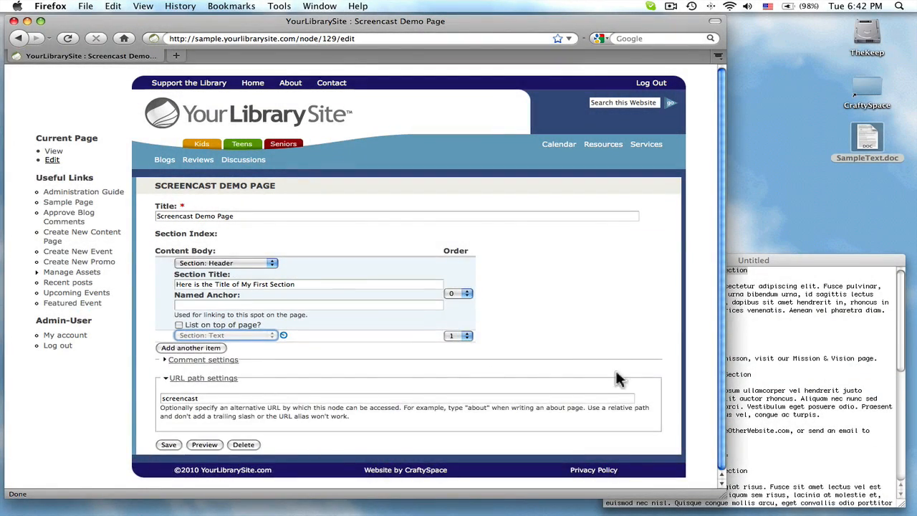
left_click(754, 338)
left_click_drag(882, 360, 599, 290)
key("super+c")
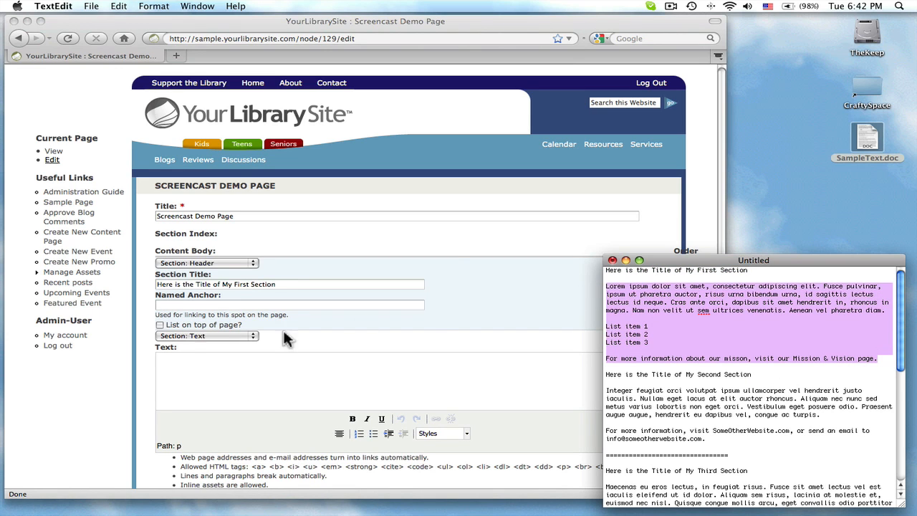
left_click(174, 368)
key("super+v")
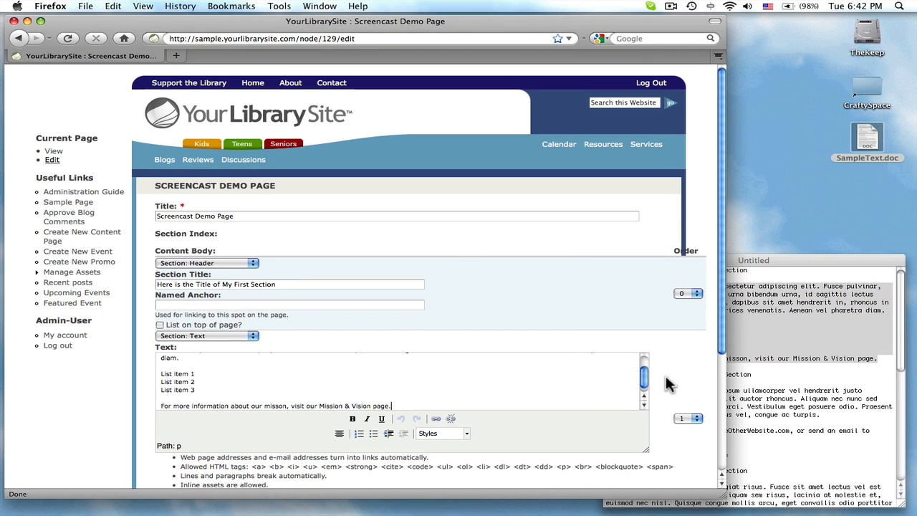
Add another content item as Section: Header and paste in the title "Here is the Title of My Second Section" from TextEdit
left_click_drag(721, 349, 716, 460)
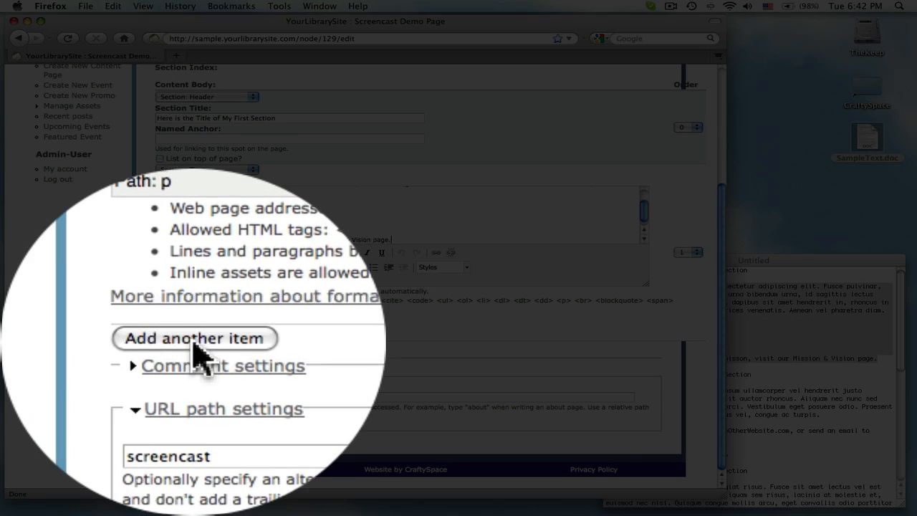
left_click(192, 346)
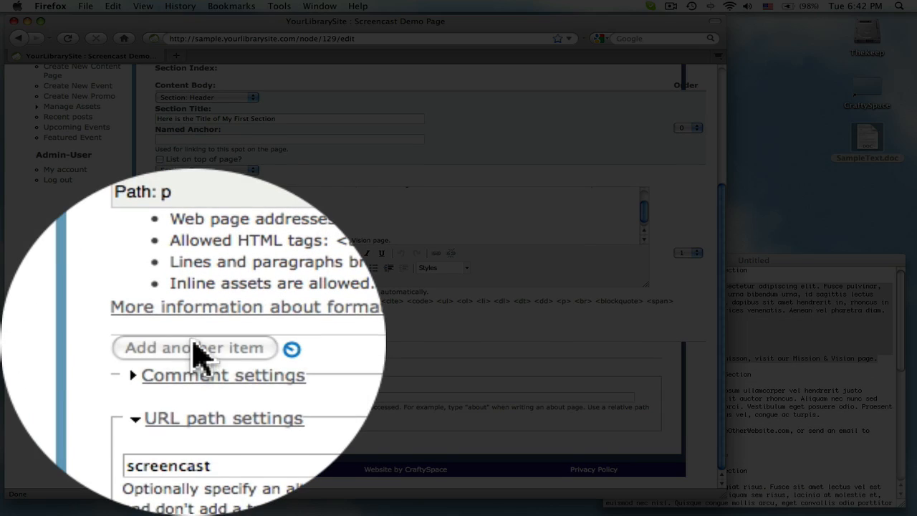
left_click(251, 351)
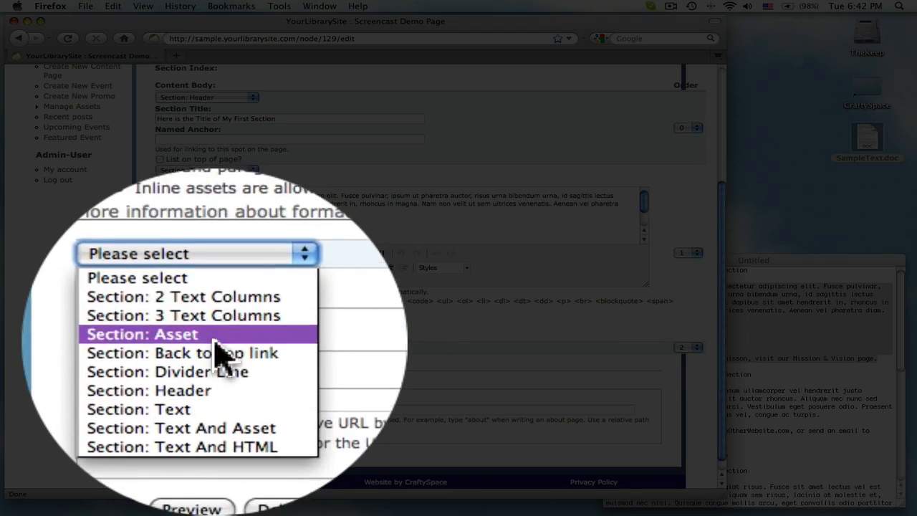
left_click(221, 352)
left_click(767, 374)
left_click_drag(767, 374, 605, 375)
key("super+c")
left_click(286, 370)
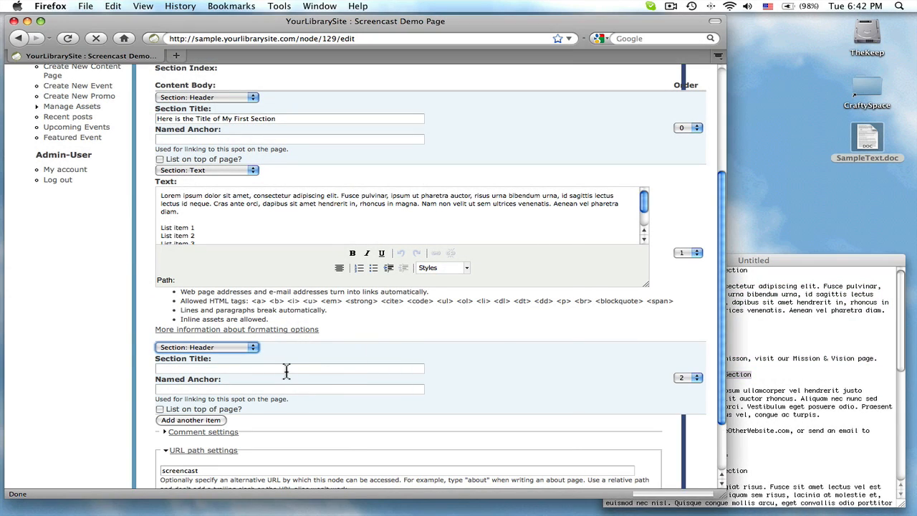
key("super+v")
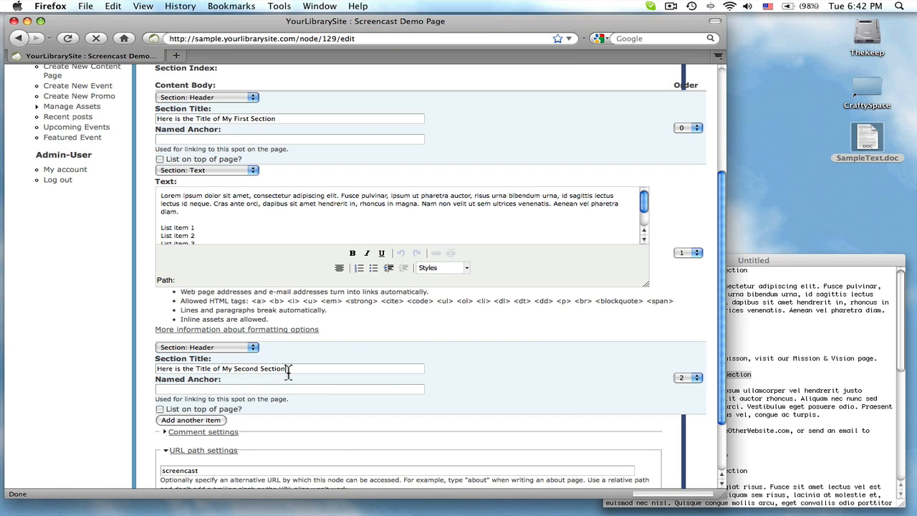
Add a fourth content item below the second header and set it to Section: 2 Text Columns
left_click(208, 420)
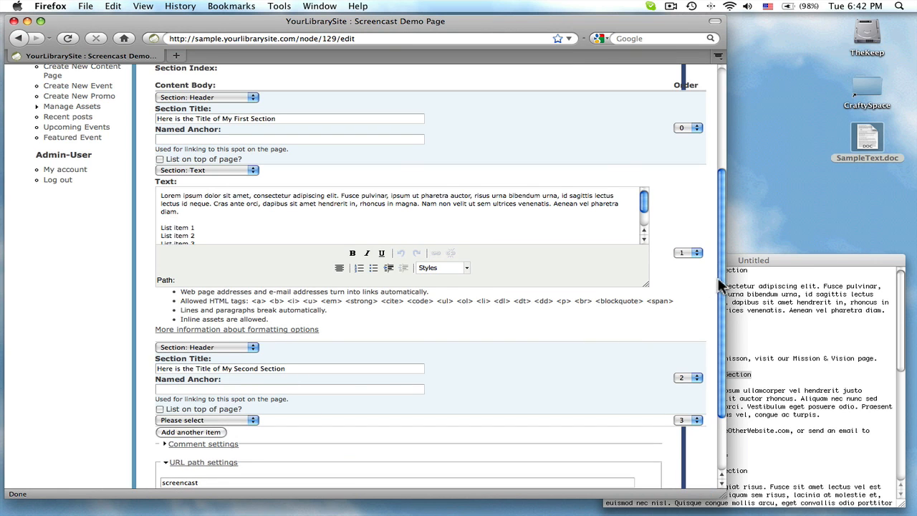
scroll(720, 285, "down", 3)
left_click(252, 335)
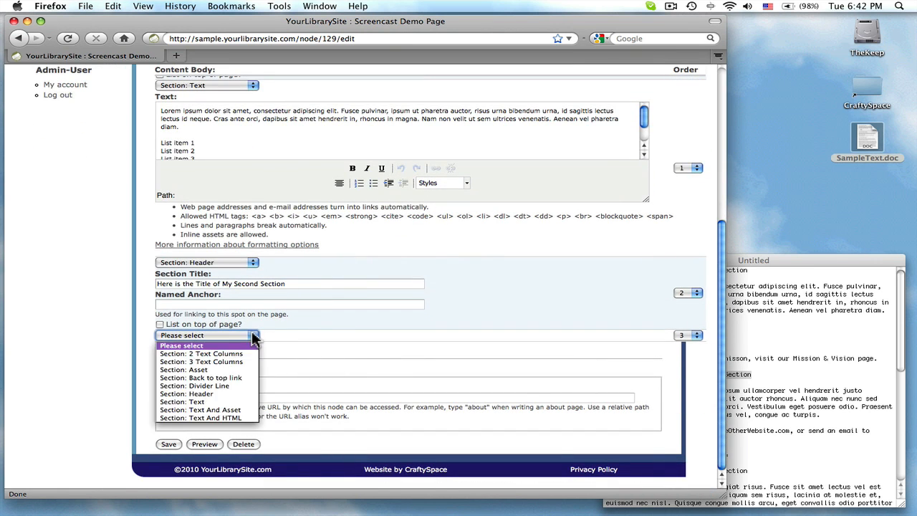
left_click(228, 354)
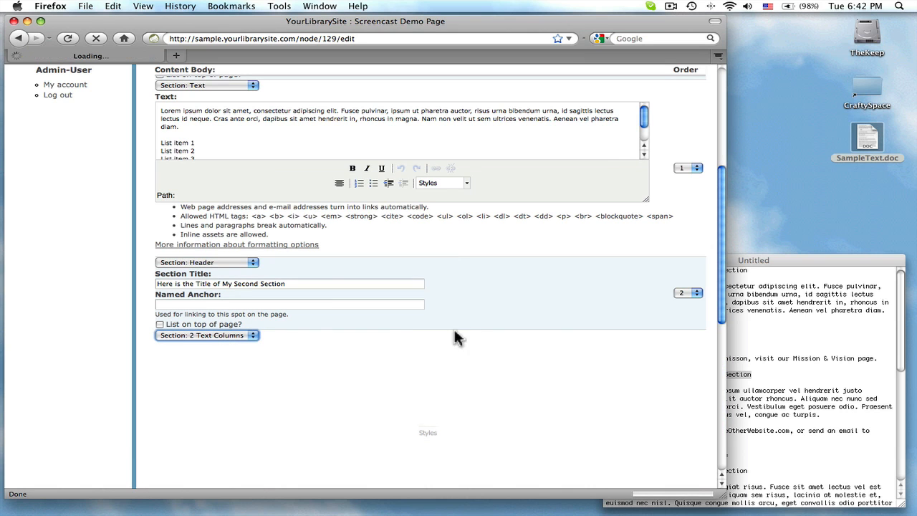
left_click_drag(716, 266, 715, 338)
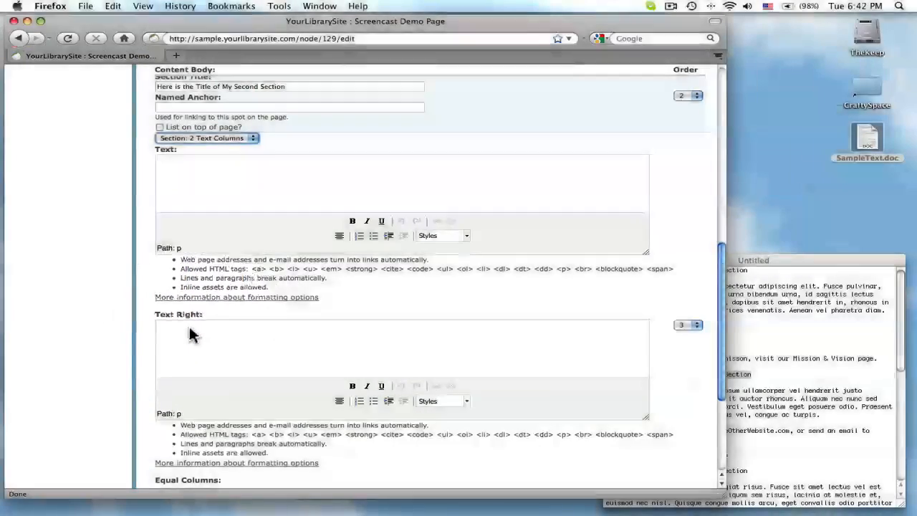
Copy the second section's "Integer feugiat orci" paragraph from TextEdit into the two-column section's first Text field
left_click(777, 319)
left_click(787, 404)
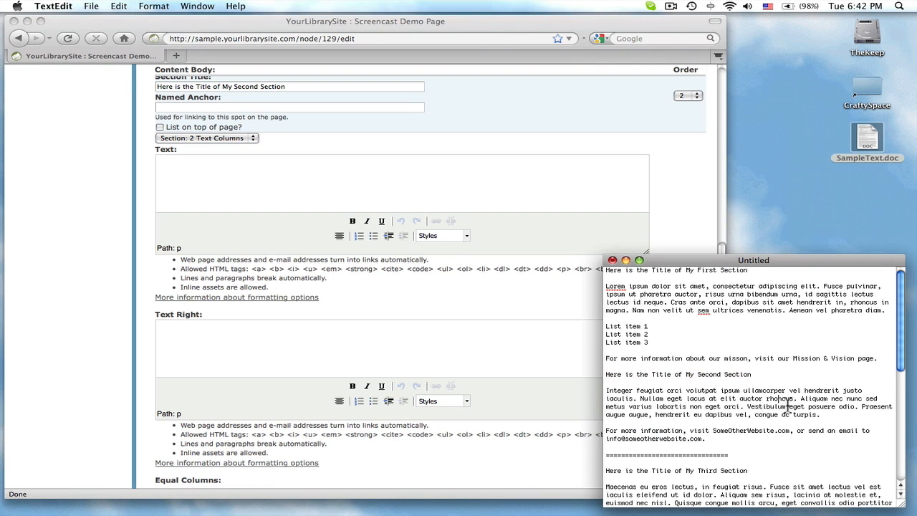
left_click_drag(838, 415, 601, 398)
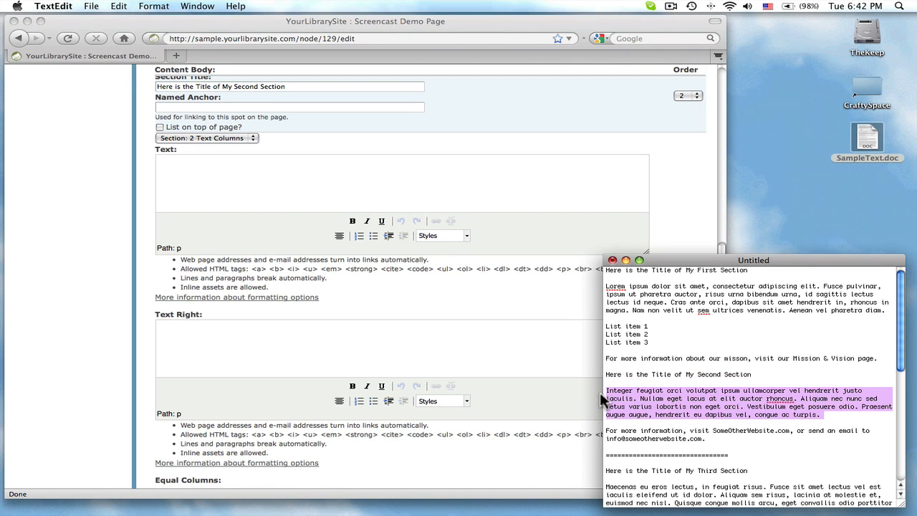
left_click(218, 179)
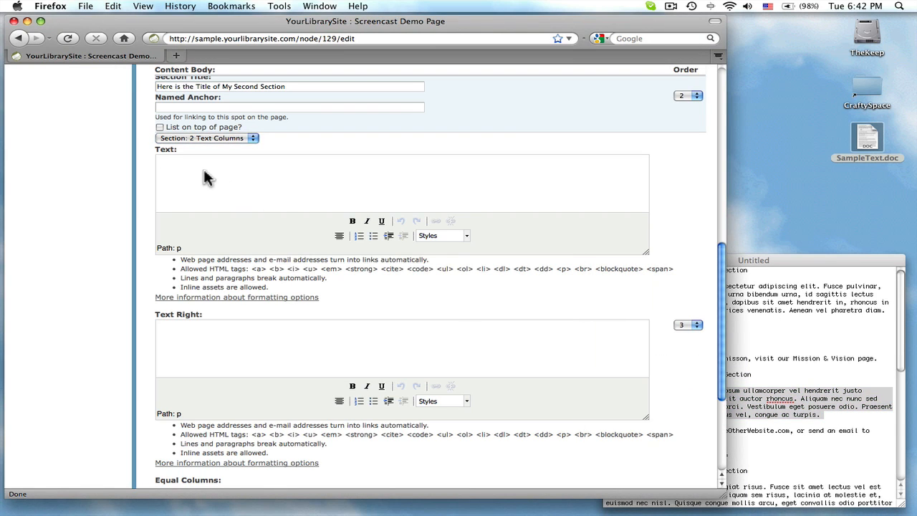
key("super+v")
Copy the second section's "For more information, visit SomeOtherWebsite.com" sentence from TextEdit into the two-column section's Text Right field
left_click(773, 426)
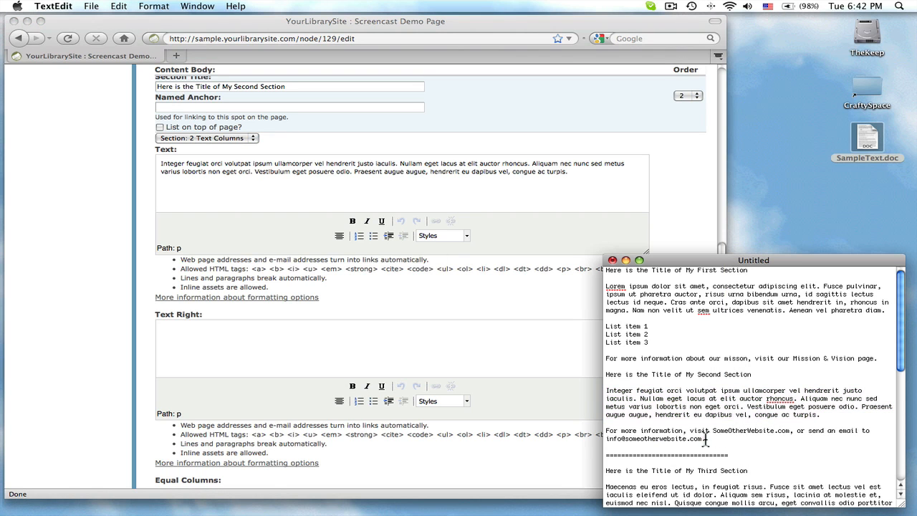
left_click_drag(705, 438, 617, 432)
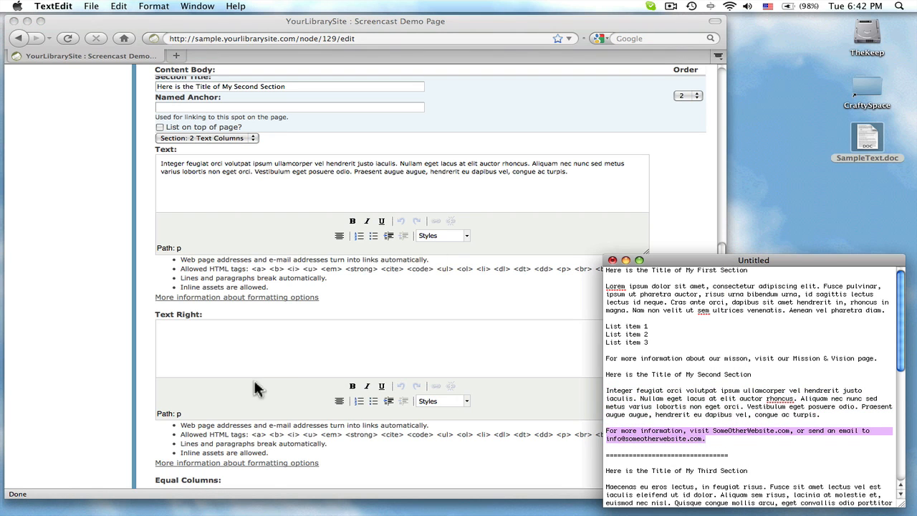
left_click(211, 340)
key("super+v")
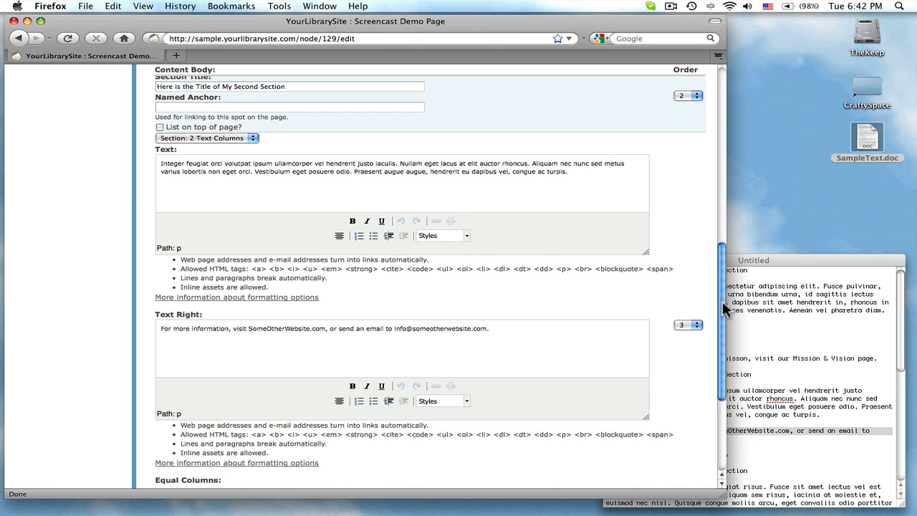
In the first section's text, make "Lorem ipsum dolor sit amet" bold and "Fusce pulvinar" italic
left_click_drag(725, 308, 717, 201)
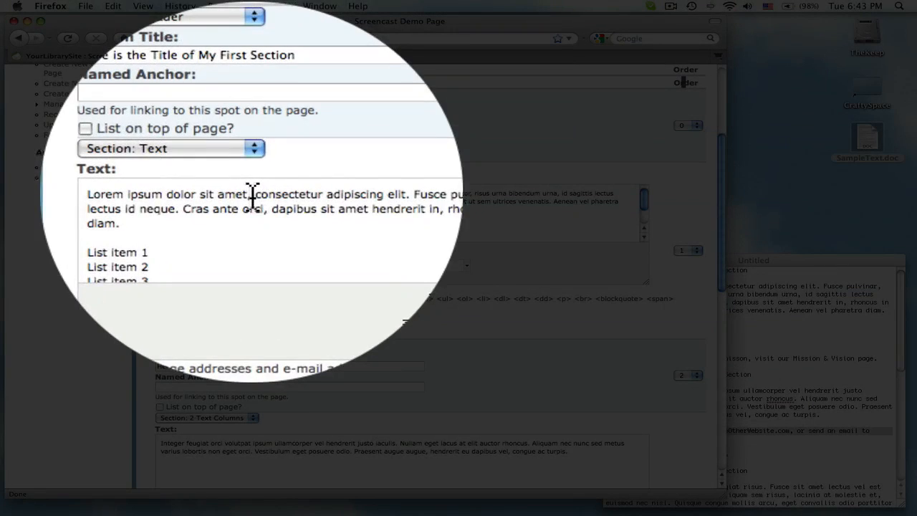
left_click_drag(250, 194, 159, 195)
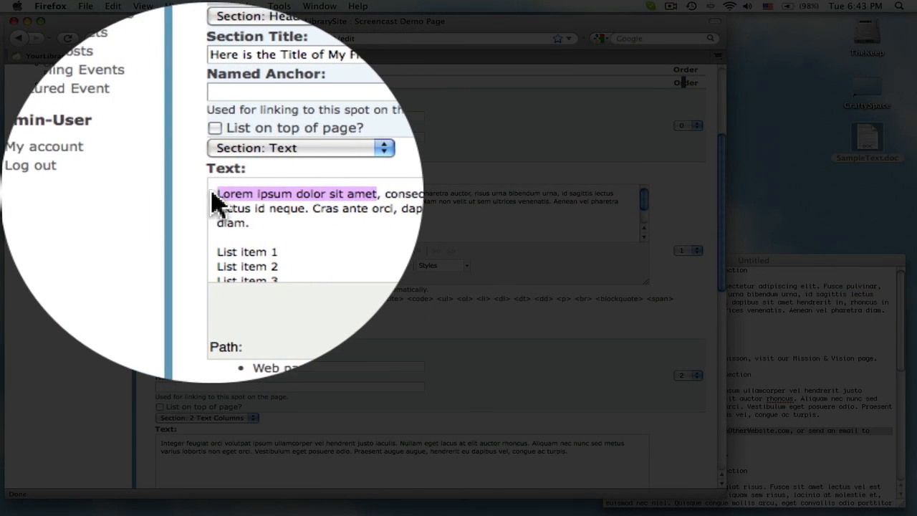
left_click(353, 250)
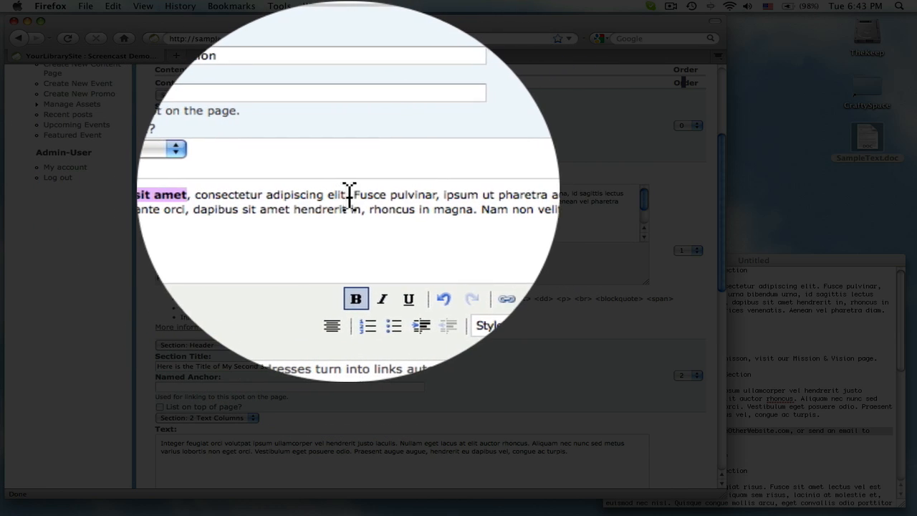
left_click_drag(351, 194, 394, 189)
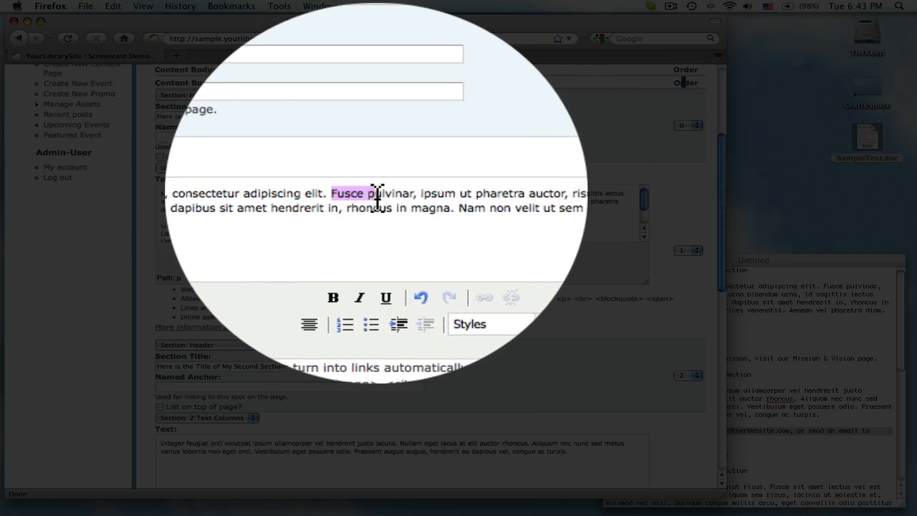
left_click(375, 256)
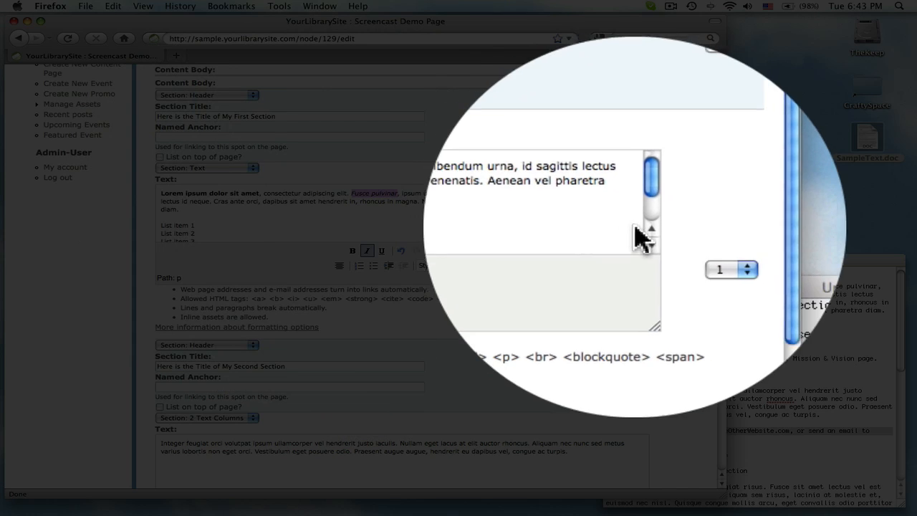
Select the lines "List item 1" to "List item 3" in the first section's text and format them as a bulleted list
left_click(643, 236)
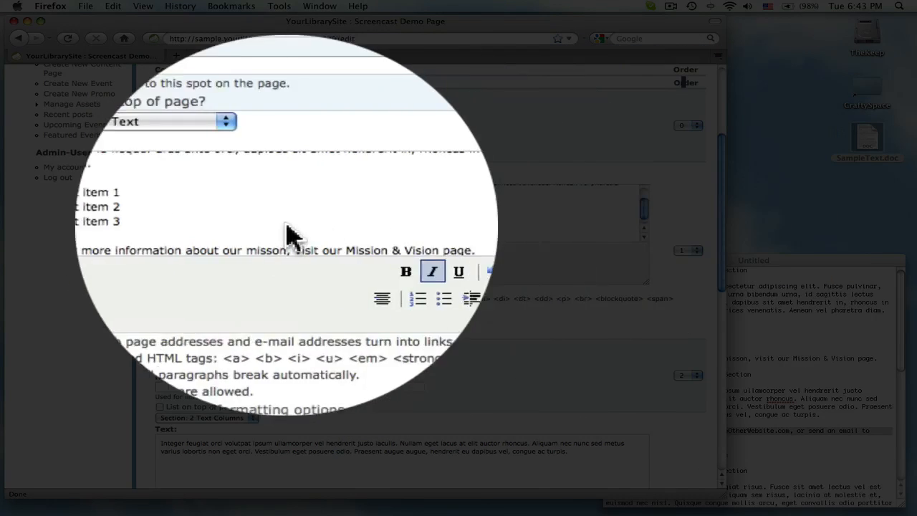
left_click(212, 220)
triple_click(212, 220)
left_click(211, 210)
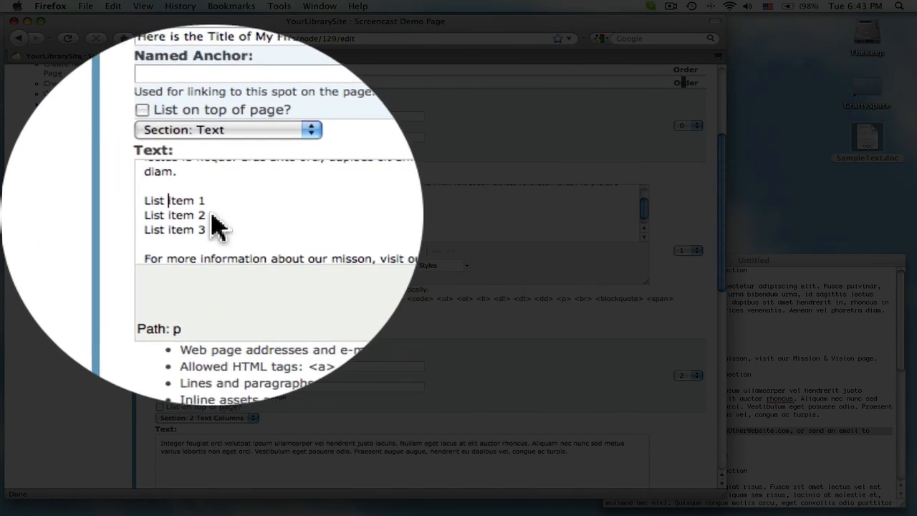
left_click(211, 221)
left_click_drag(212, 221, 212, 211)
left_click(211, 221)
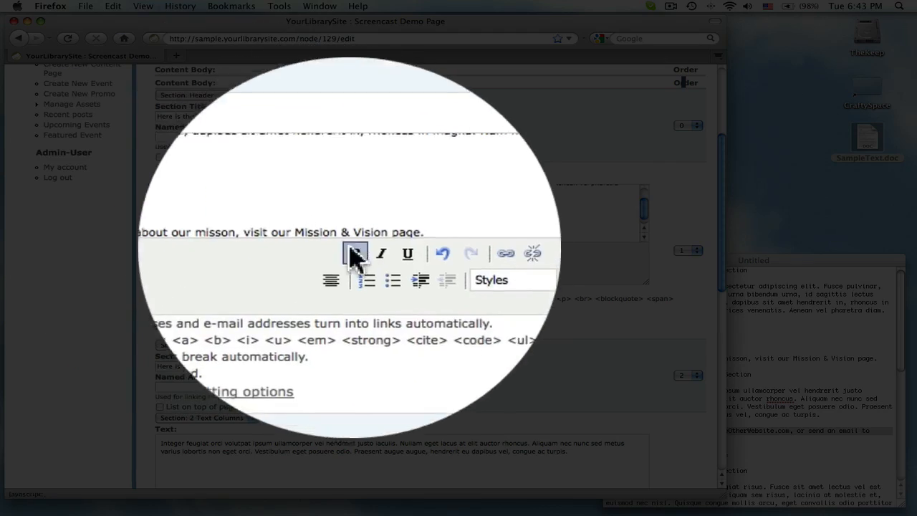
left_click(373, 265)
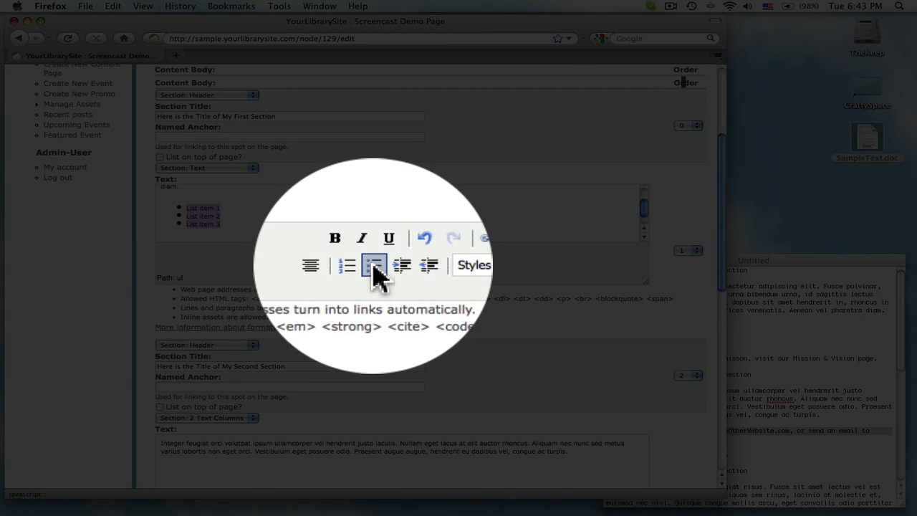
Remove the bullets from the three list items and format them as a numbered list instead
left_click(373, 265)
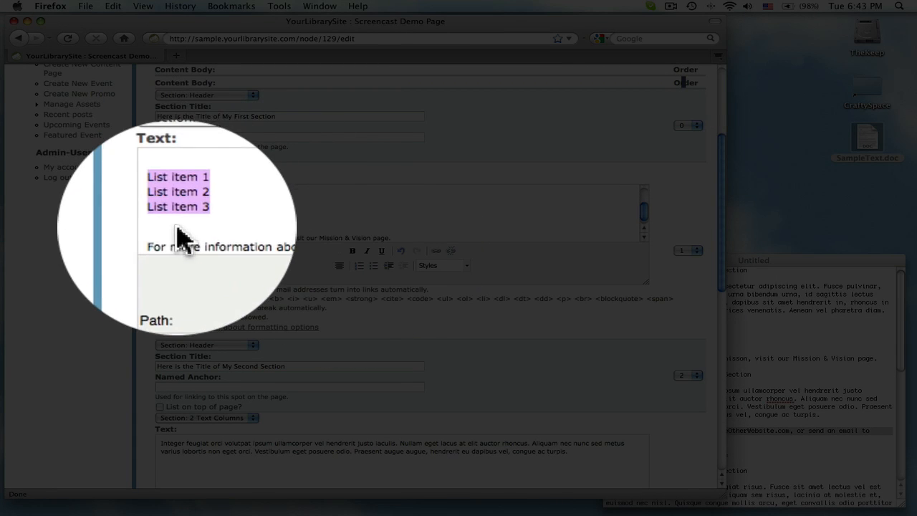
left_click(359, 267)
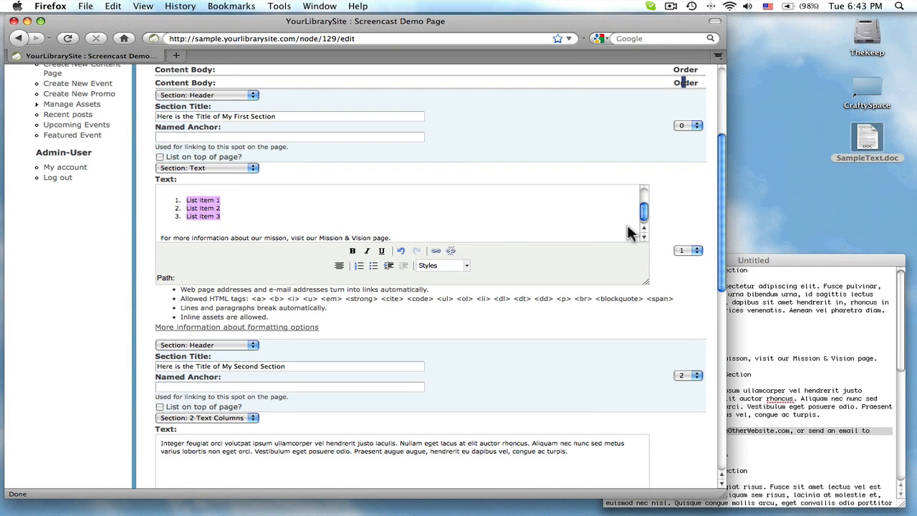
left_click_drag(644, 218, 644, 222)
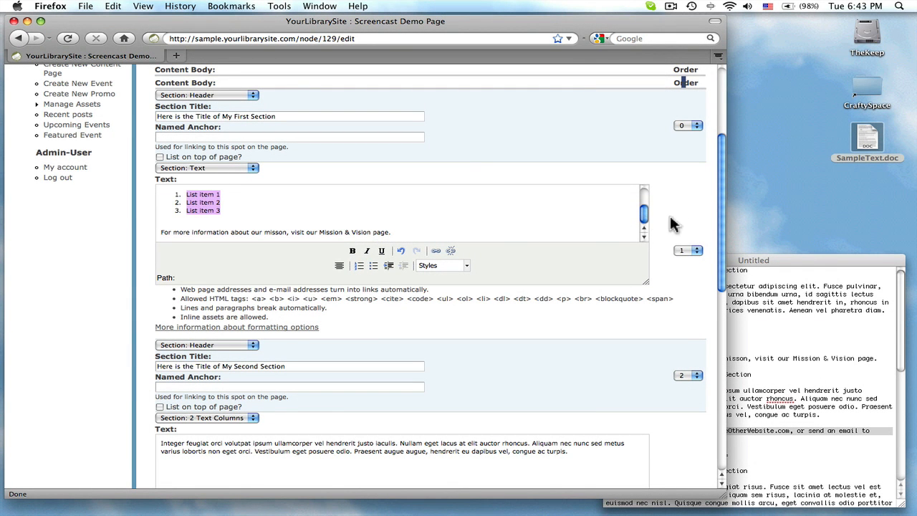
Save the Screencast Demo Page, then switch it to its edit form and back to its published view
left_click_drag(719, 199, 716, 379)
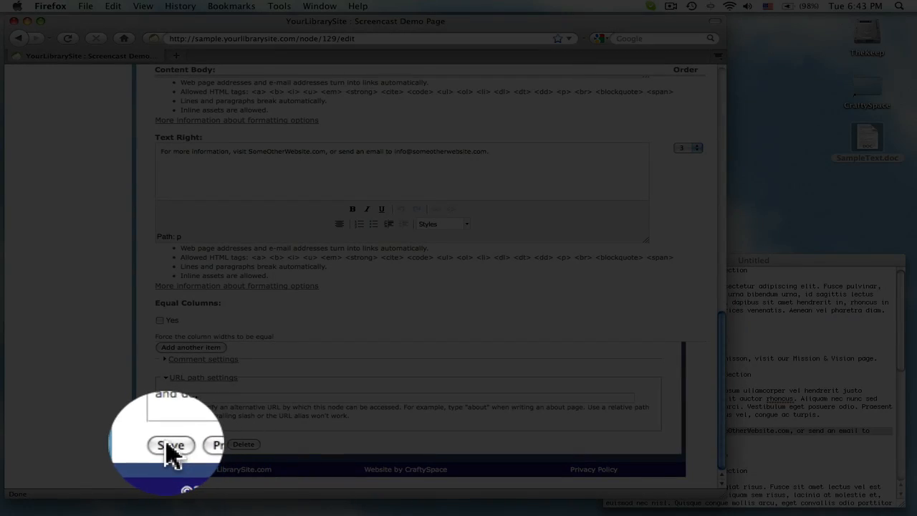
left_click(167, 445)
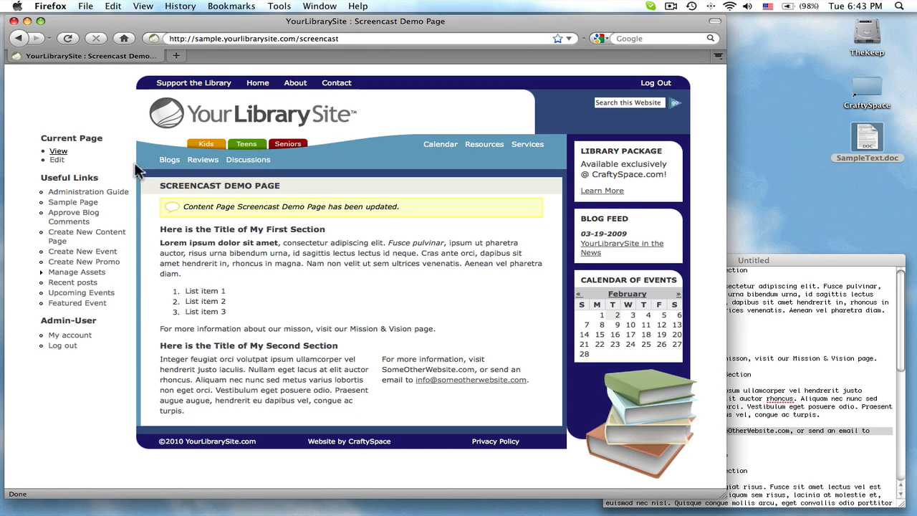
left_click(58, 161)
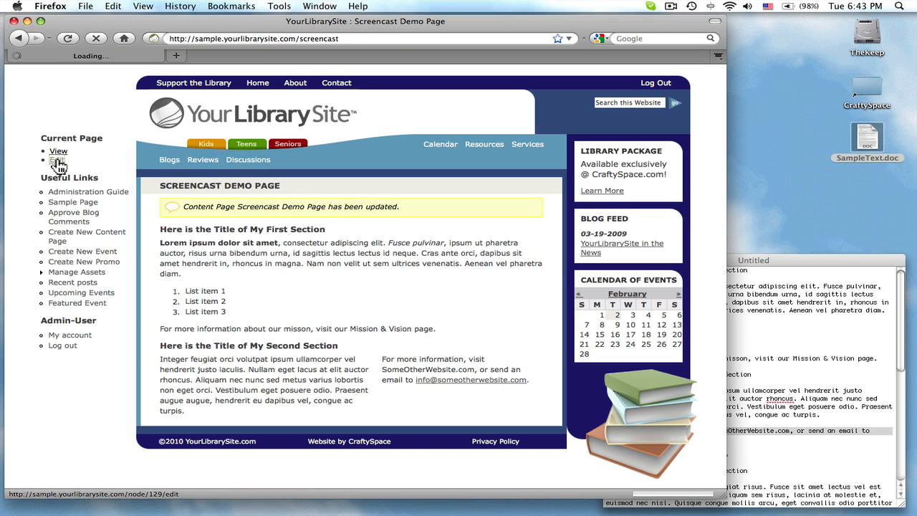
left_click(52, 152)
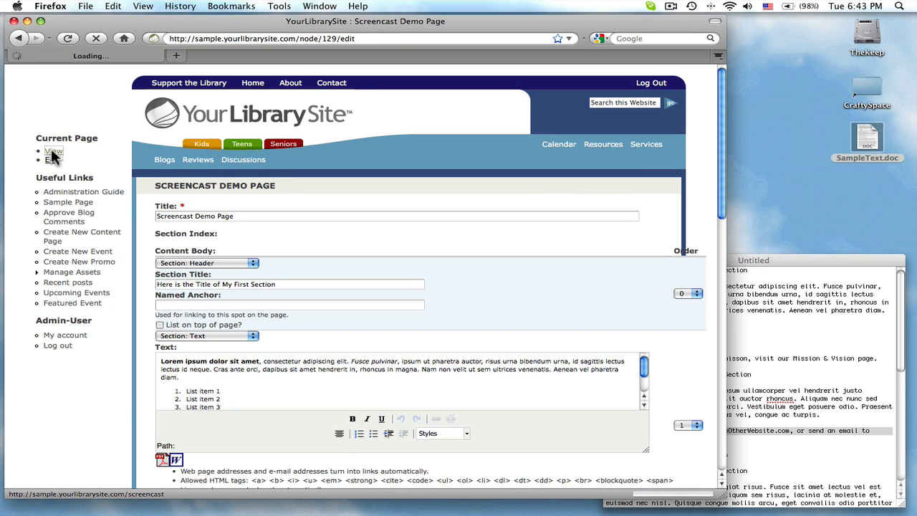